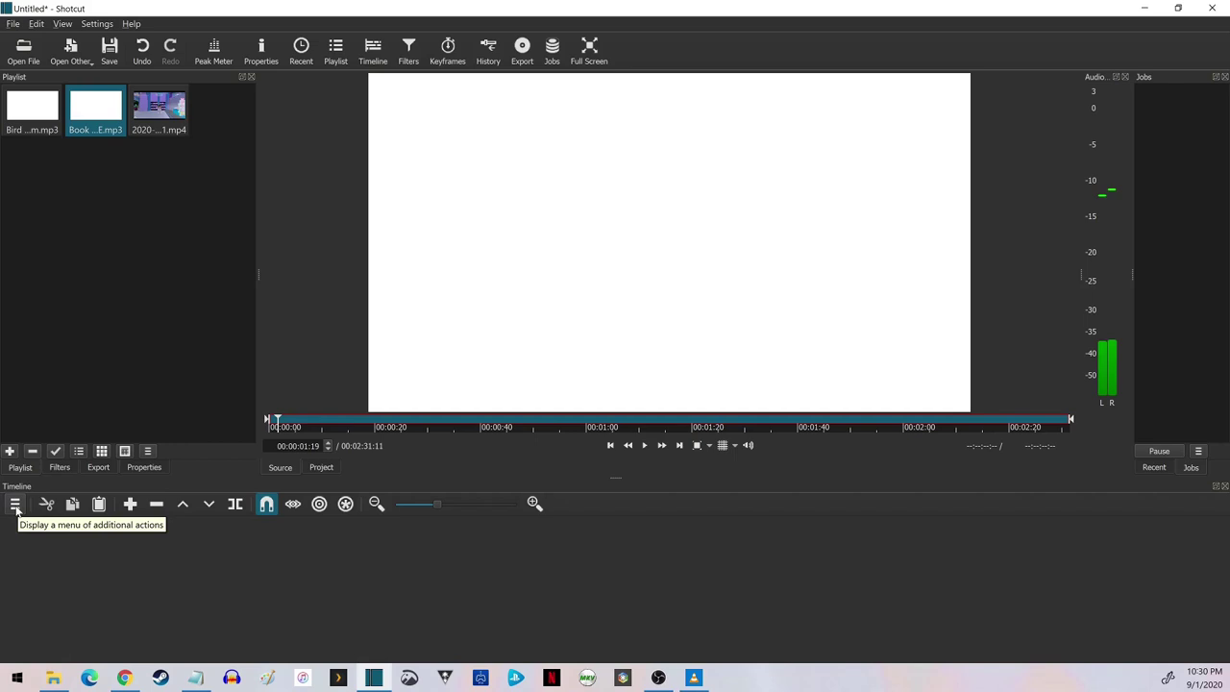
Step: Add an audio track and place the Bird Food - DJ Freedem.mp3 clip at its start
click(14, 505)
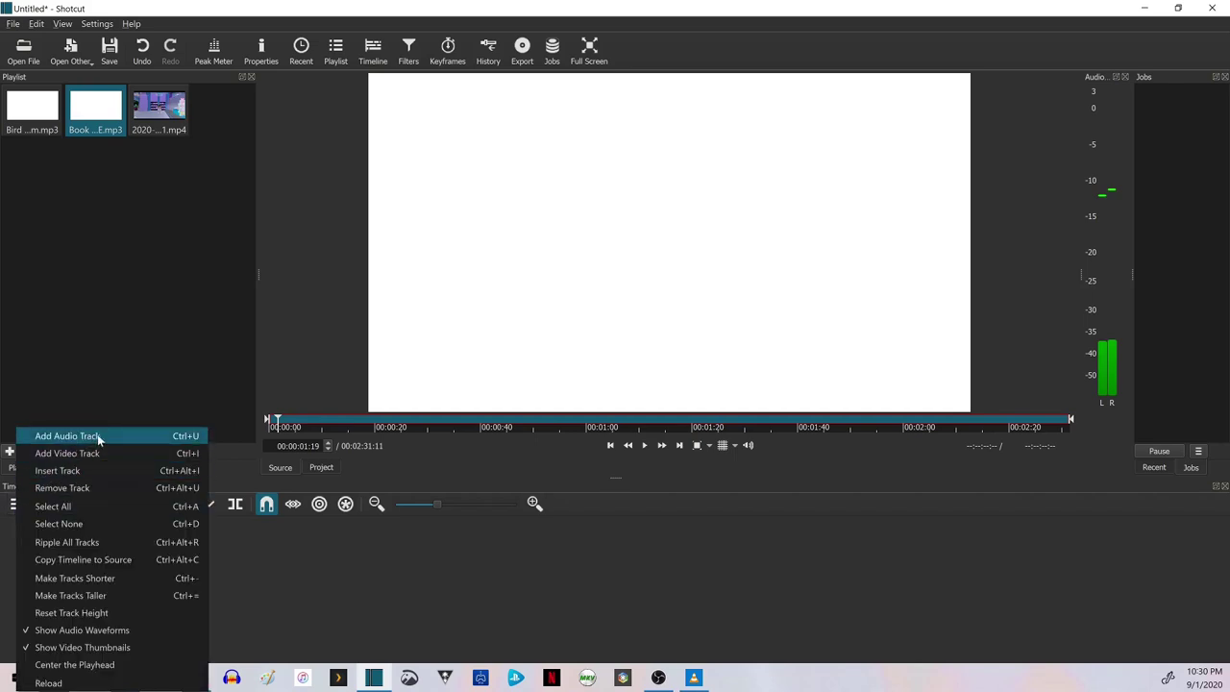
click(124, 437)
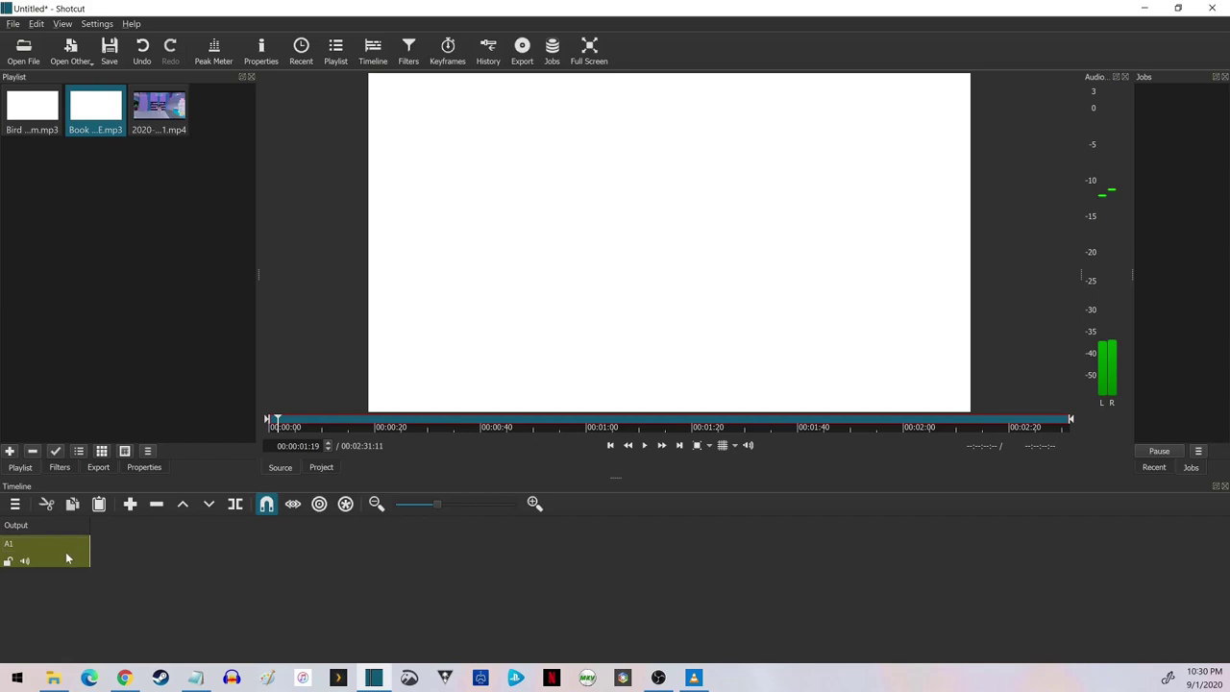
click(30, 118)
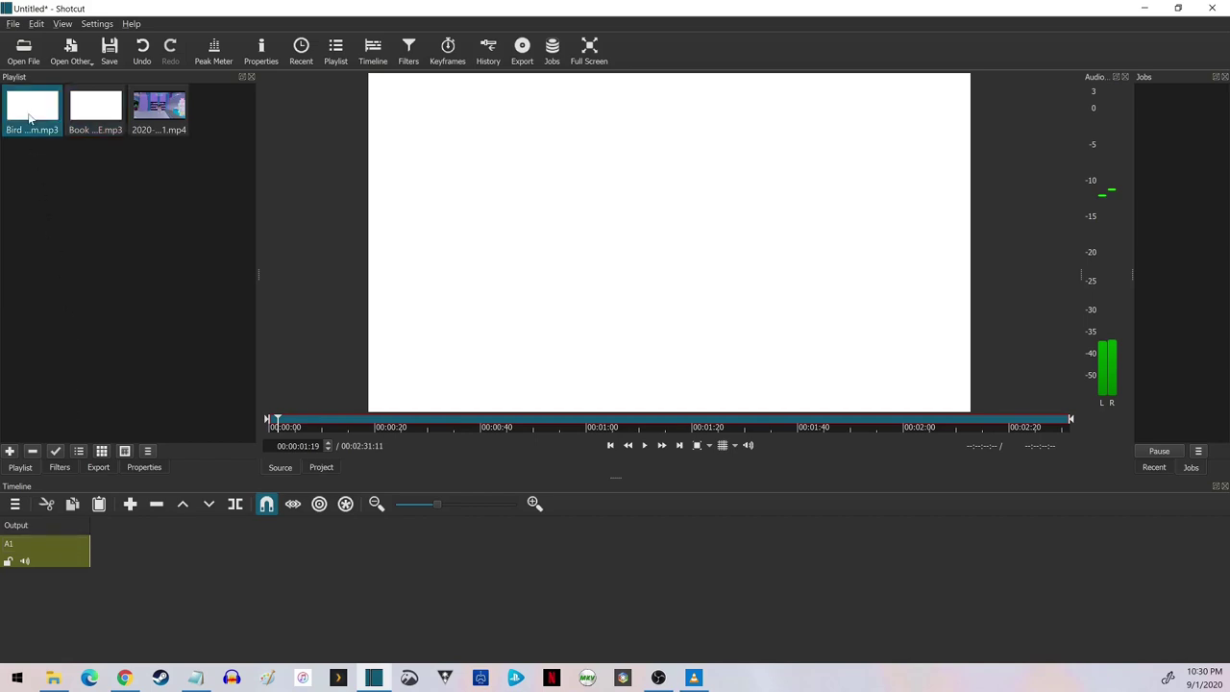
drag(30, 118, 66, 215)
drag(107, 386, 149, 551)
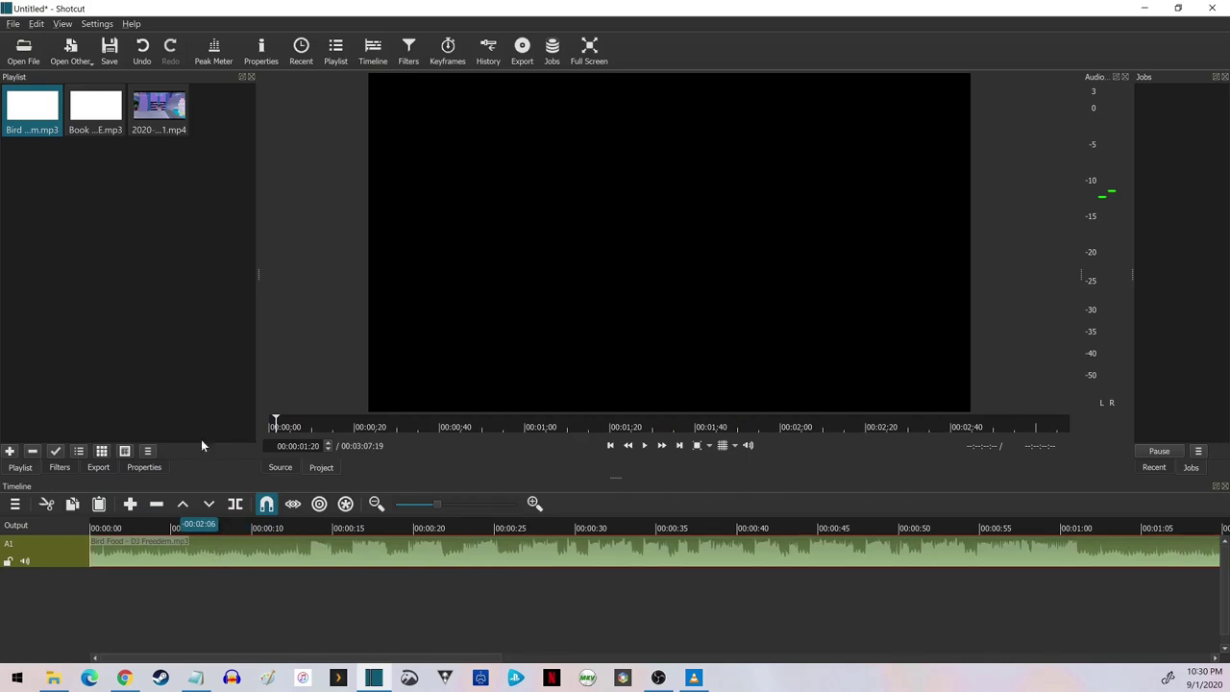
Step: Open the Book The Rental Wit It - RAGE.mp3 clip and overwrite it onto track A1 at the playhead
double_click(101, 115)
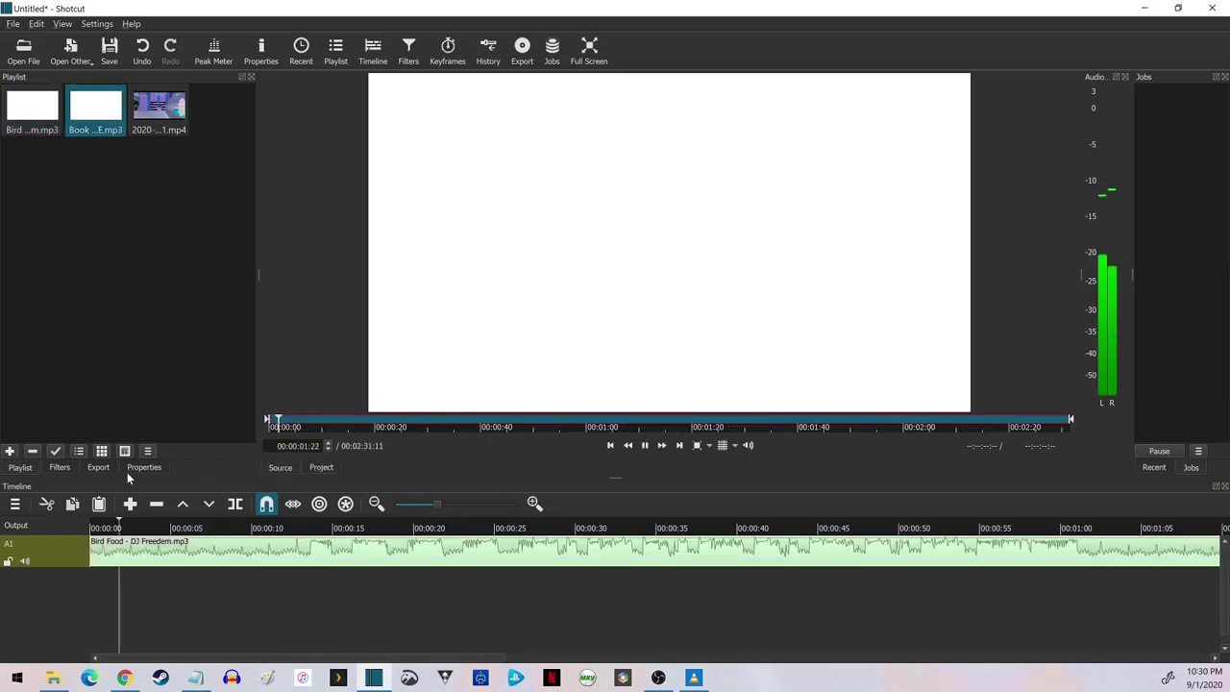
key(space)
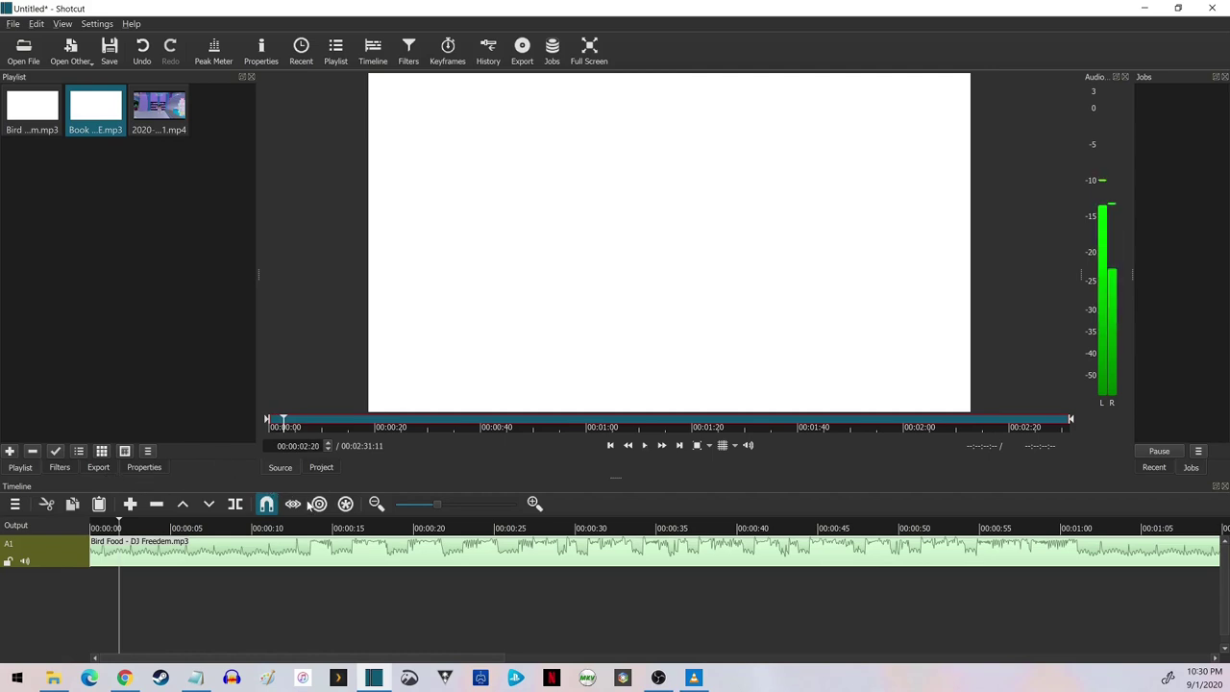
click(209, 506)
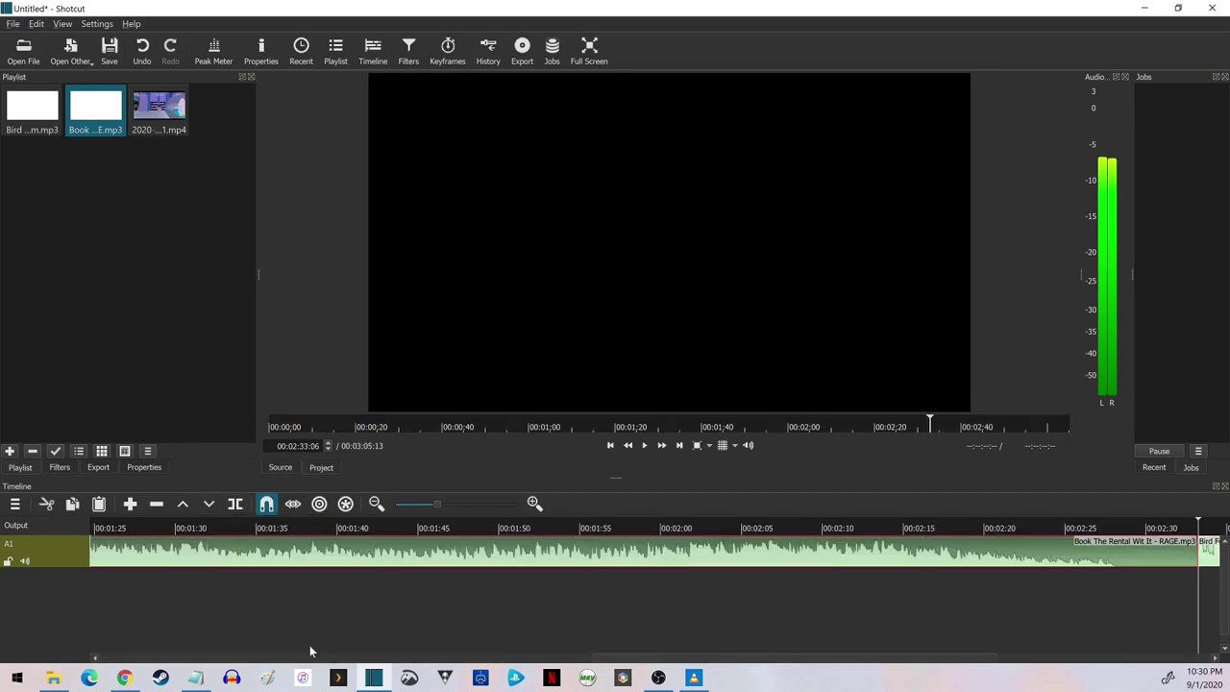
drag(670, 661, 884, 650)
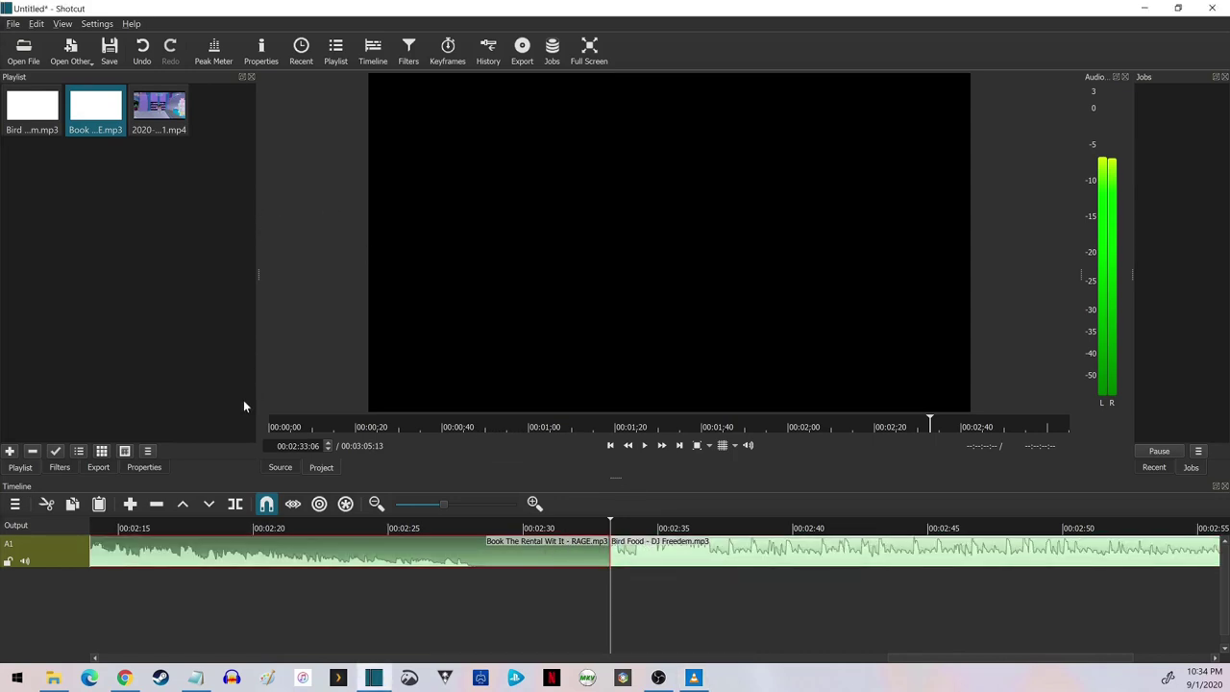
Step: Add a Fade Out Audio filter to the Book The Rental Wit It - RAGE.mp3 clip on track A1
click(63, 23)
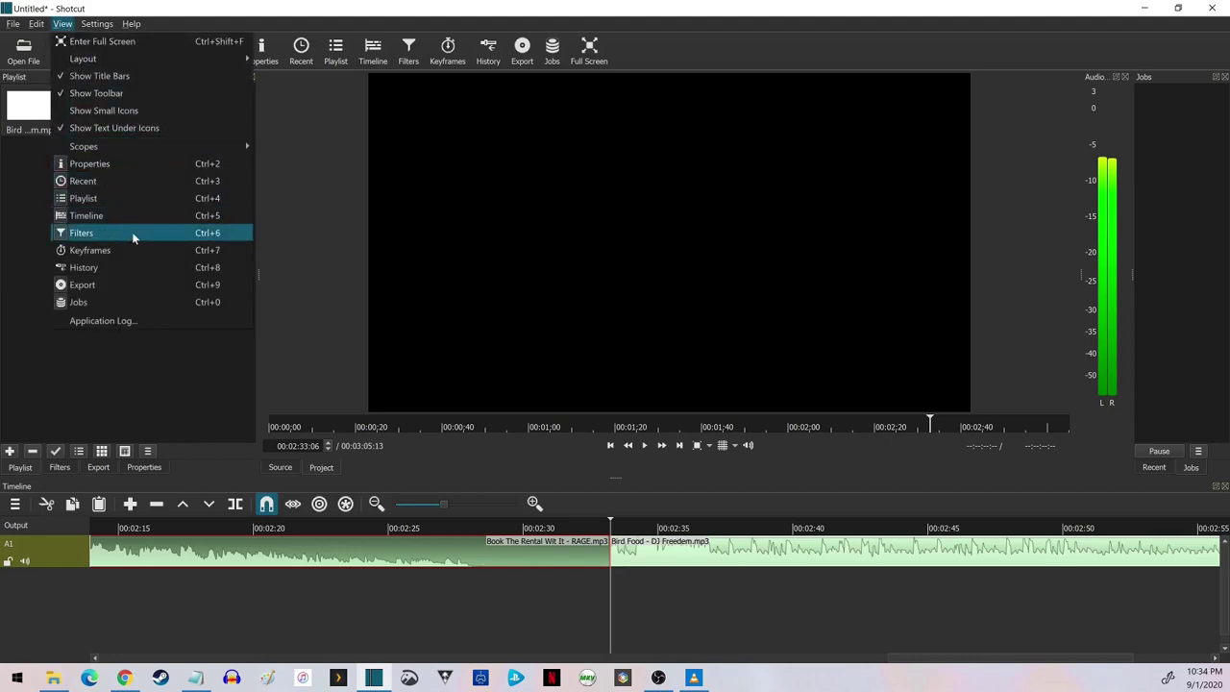
click(205, 479)
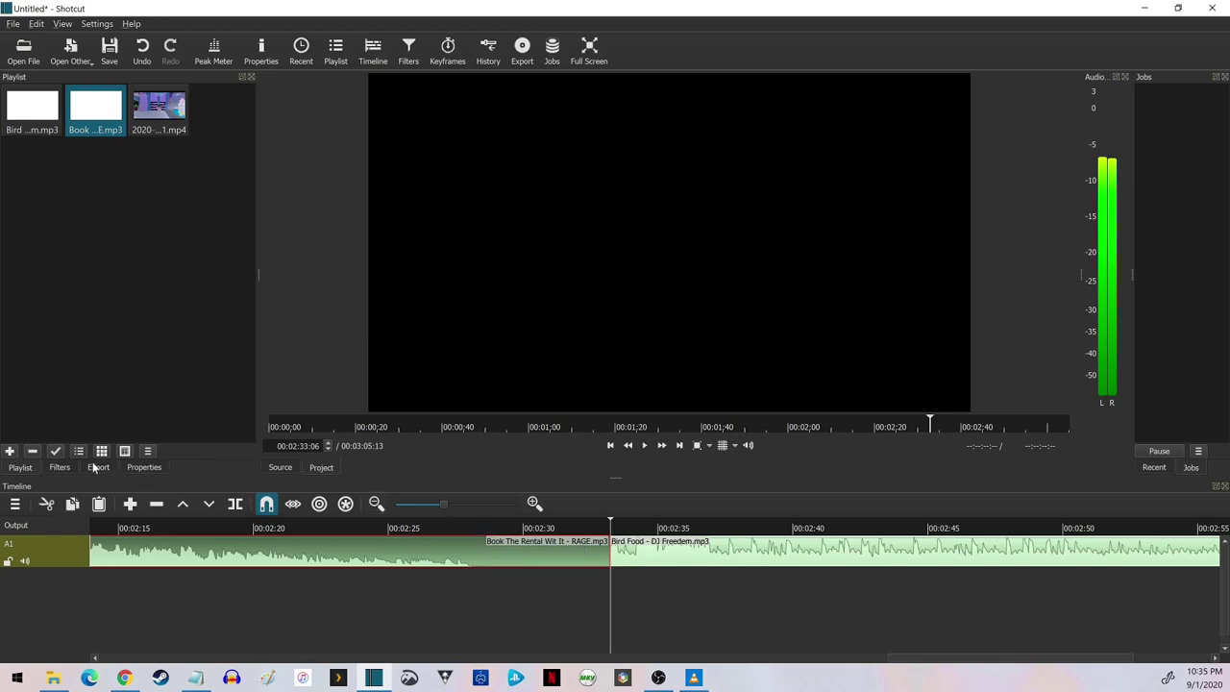
click(59, 468)
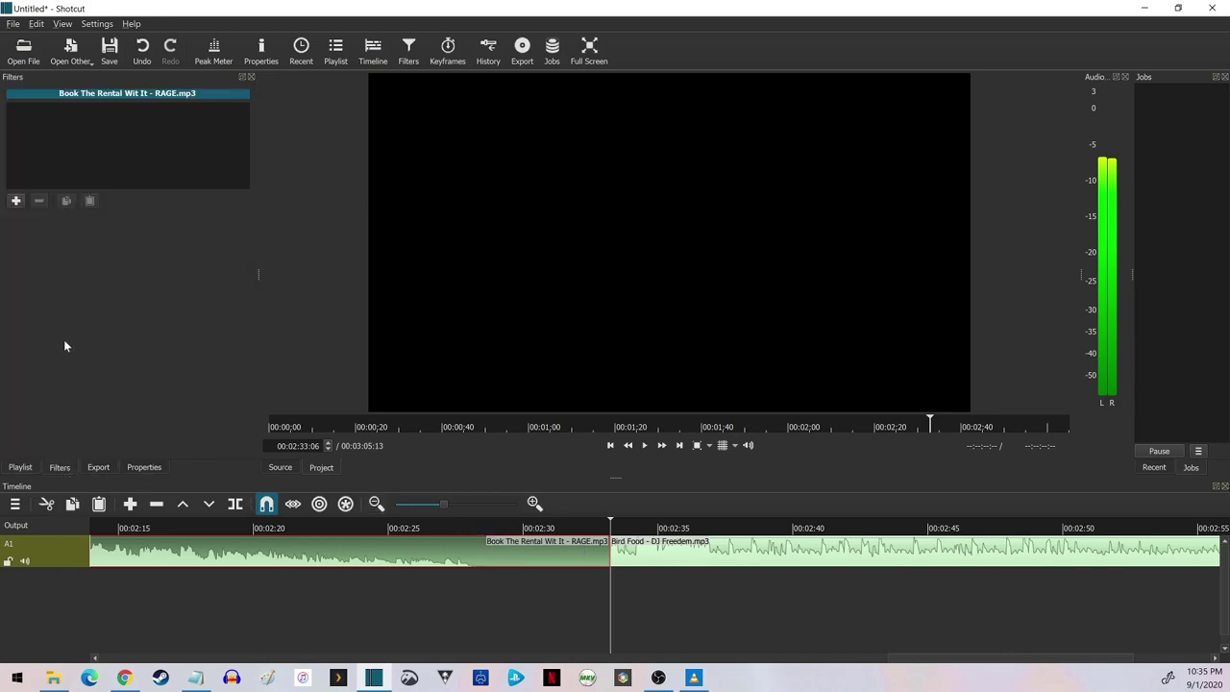
click(15, 200)
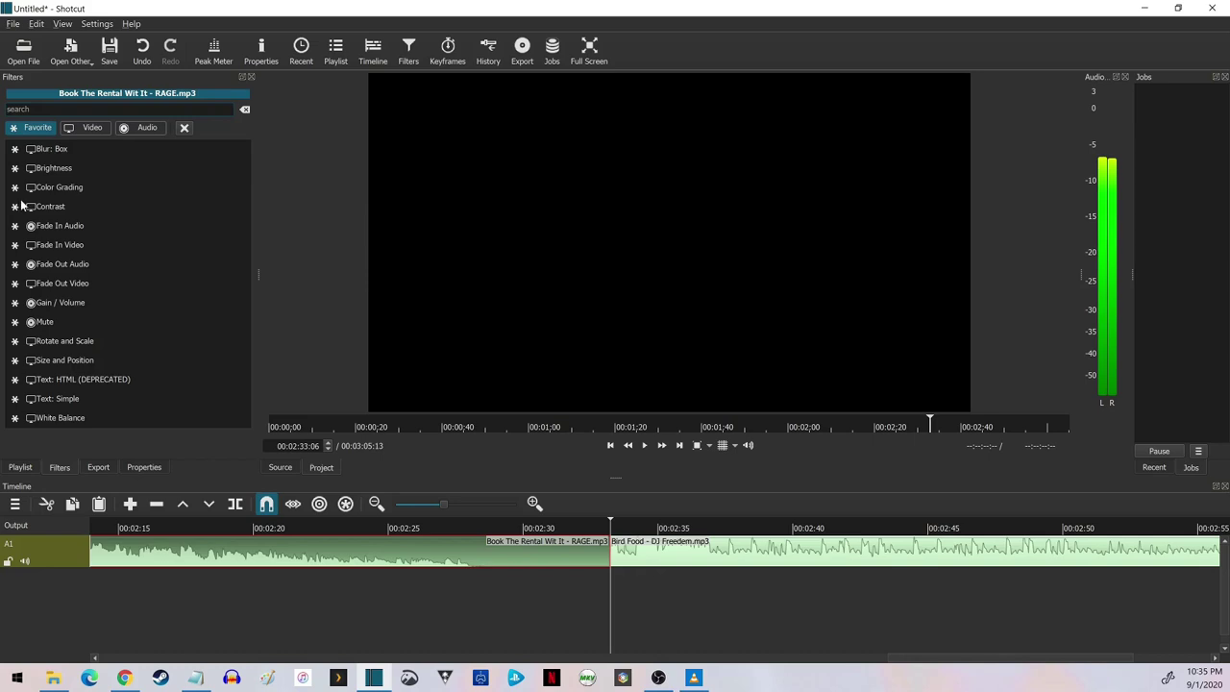
click(147, 129)
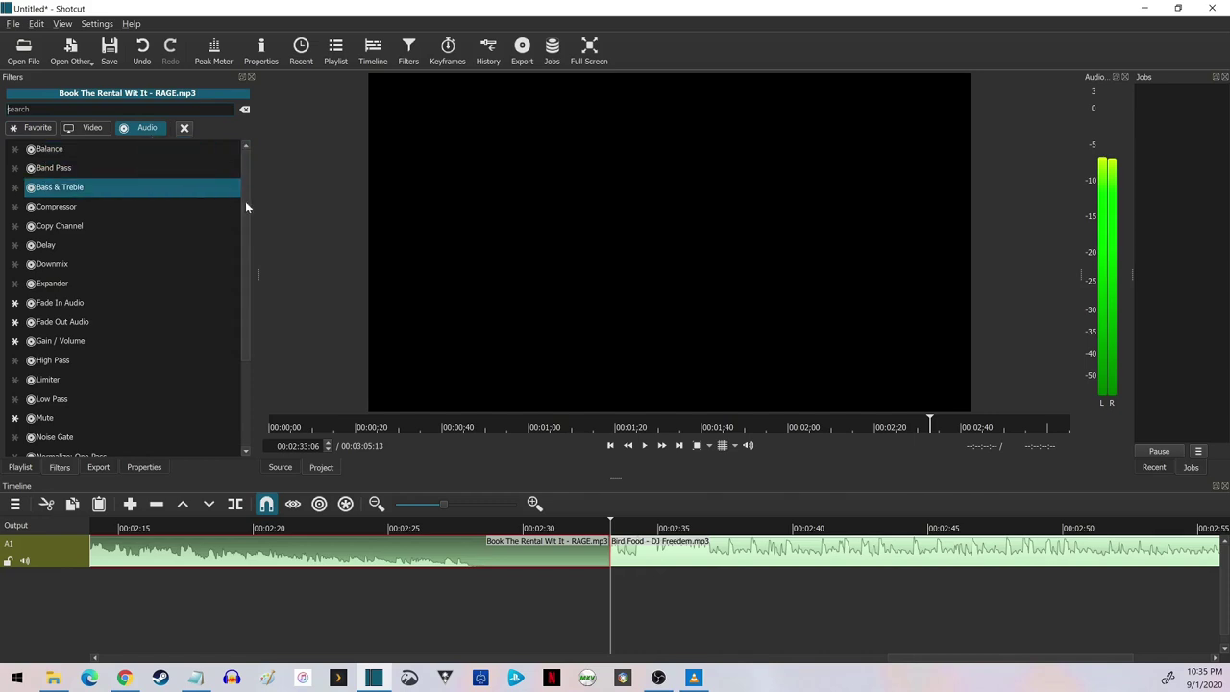
drag(246, 208, 237, 253)
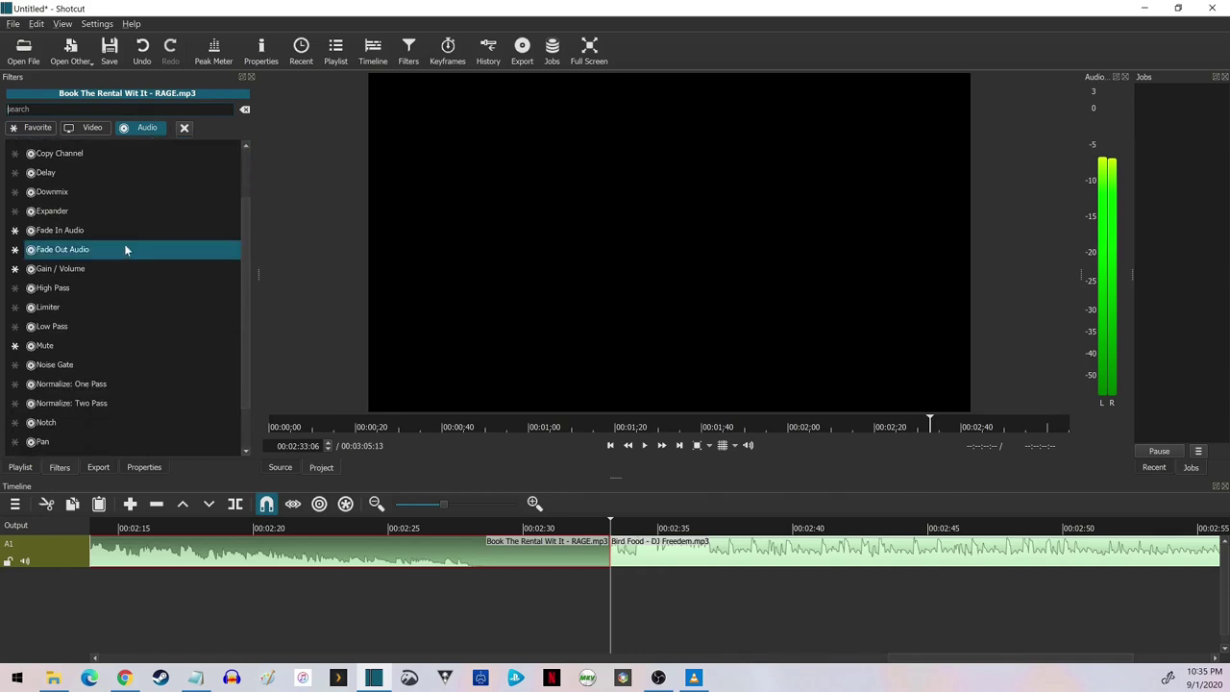
click(76, 252)
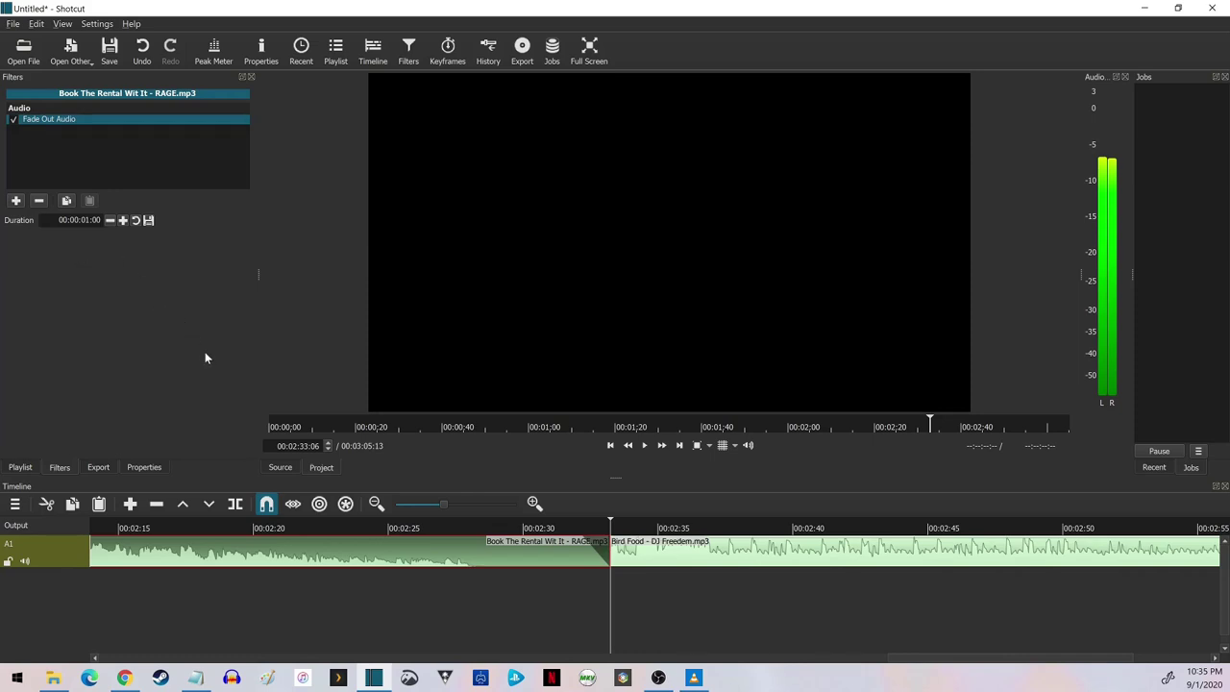
Step: Shorten the Fade Out Audio duration to 00:00:00:15
click(110, 221)
click(111, 221)
click(110, 221)
click(111, 221)
click(111, 221)
click(110, 221)
click(110, 221)
click(111, 221)
Step: Add a Fade In Audio filter to the Bird Food - DJ Freedem.mp3 clip and shorten its duration
click(677, 552)
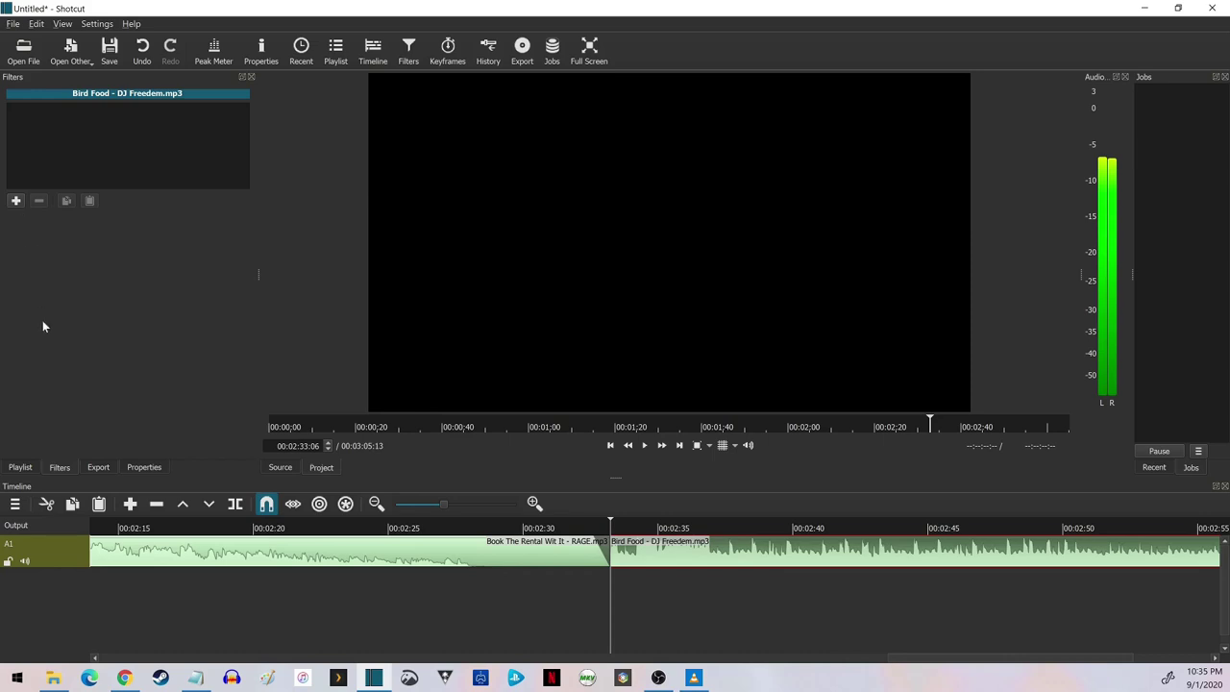
click(16, 199)
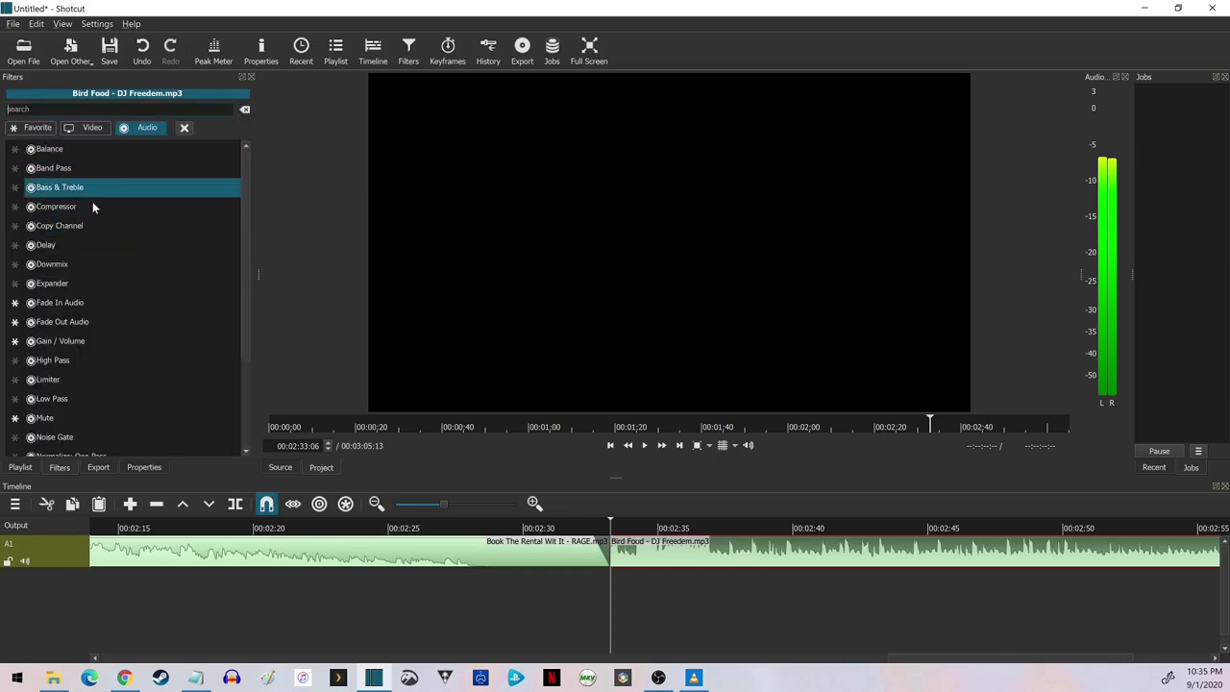
click(75, 304)
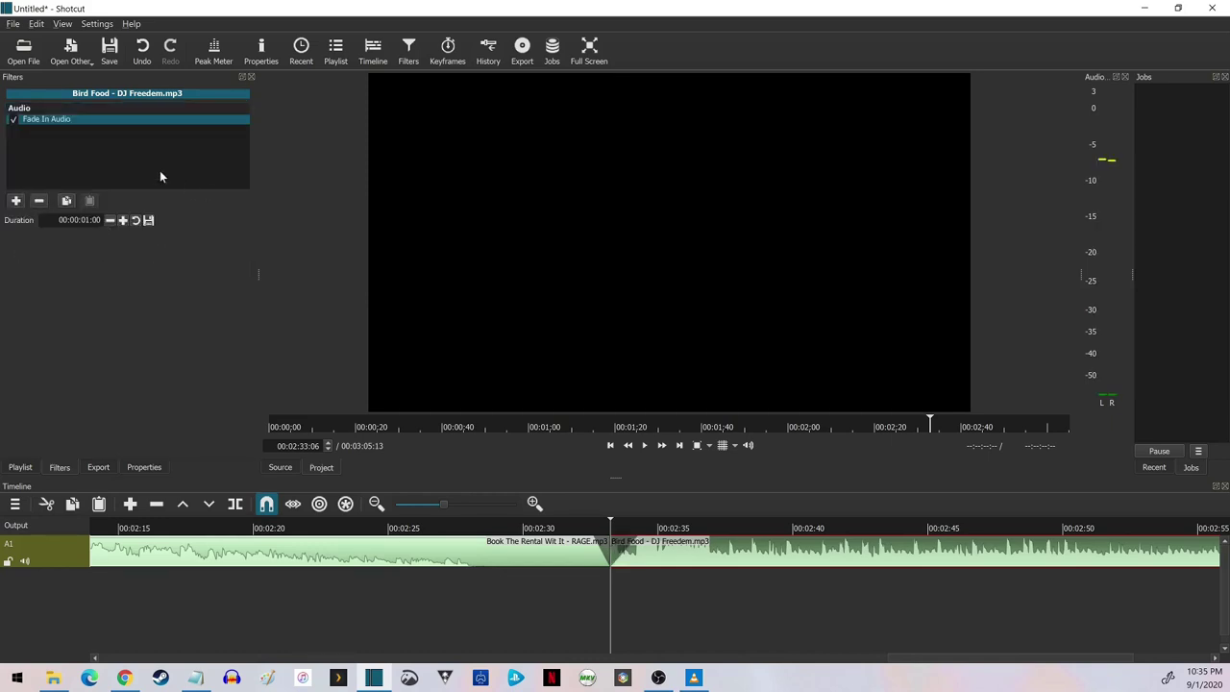
click(109, 220)
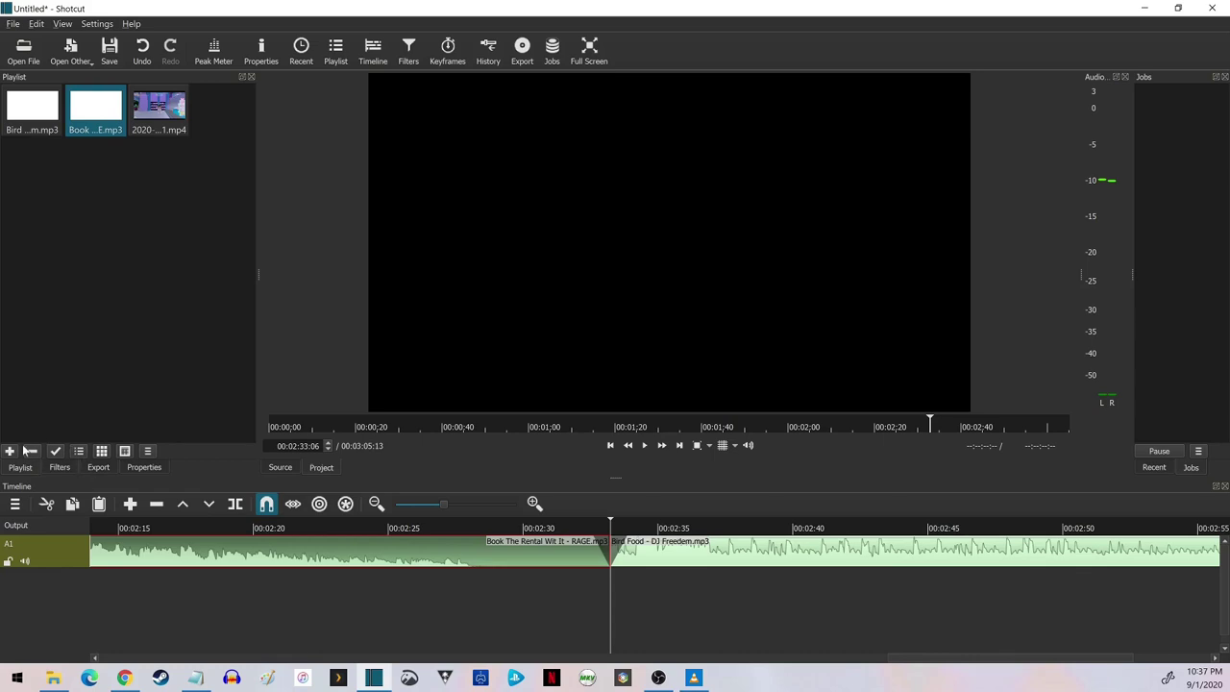
Step: Add a Gain / Volume filter to the Book The Rental Wit It - RAGE.mp3 clip on track A1
click(63, 19)
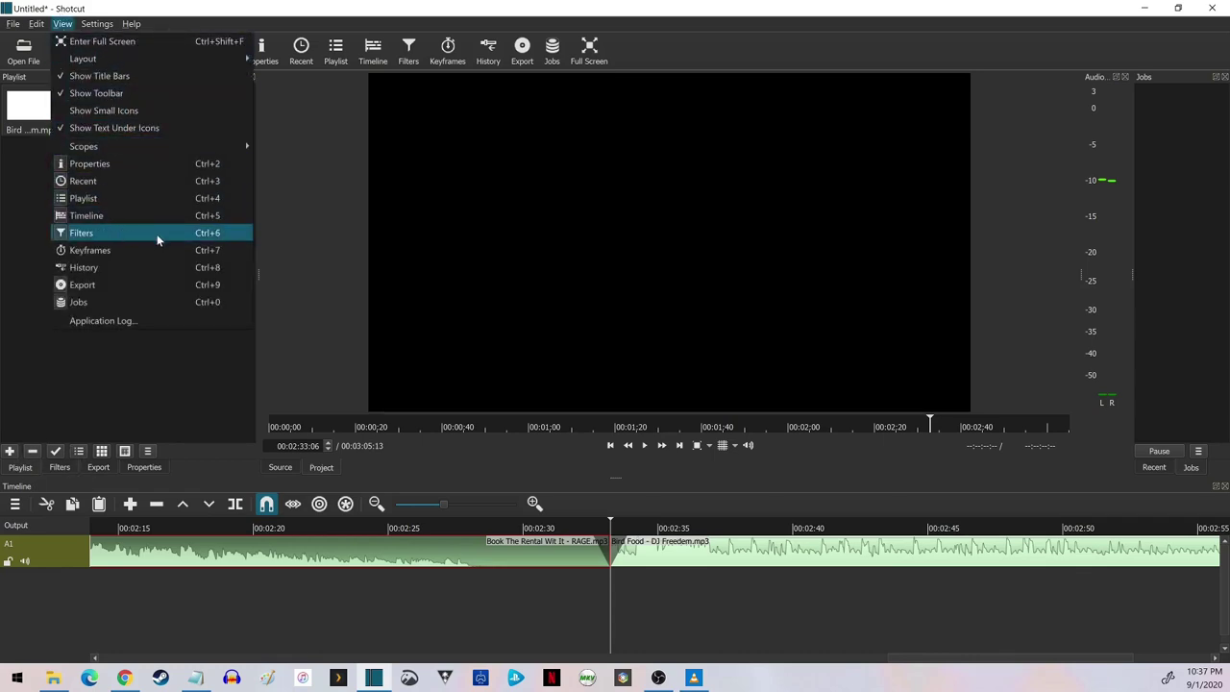
click(217, 471)
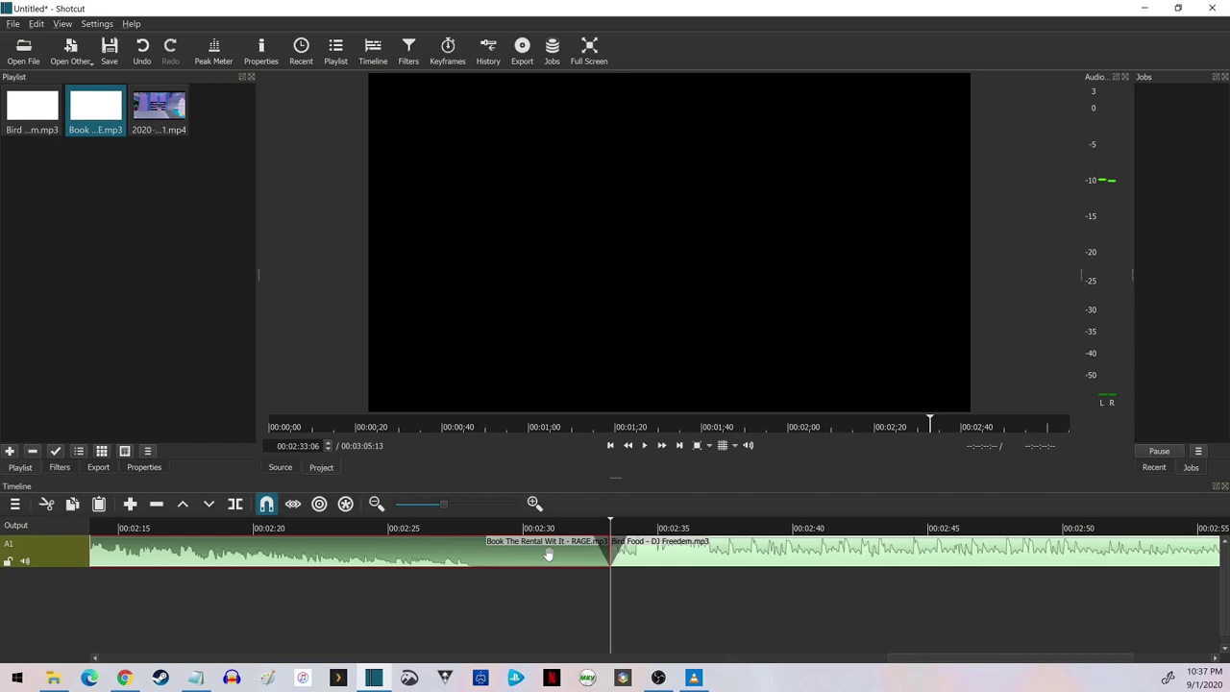
click(59, 467)
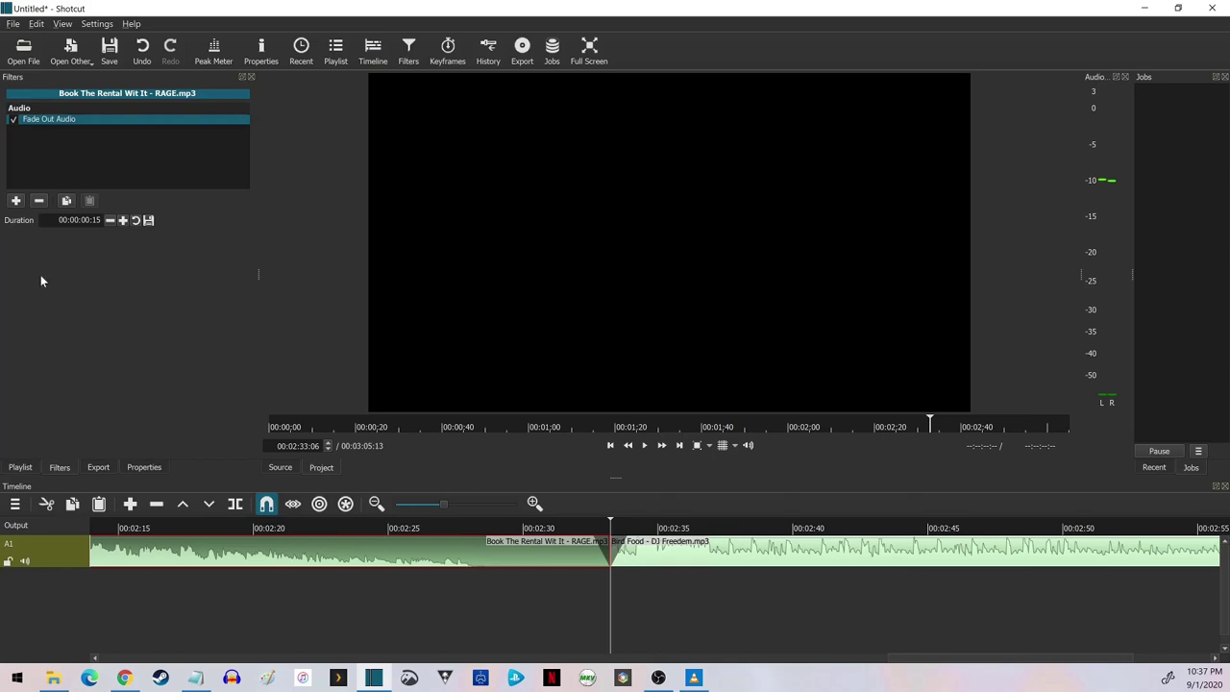
click(15, 200)
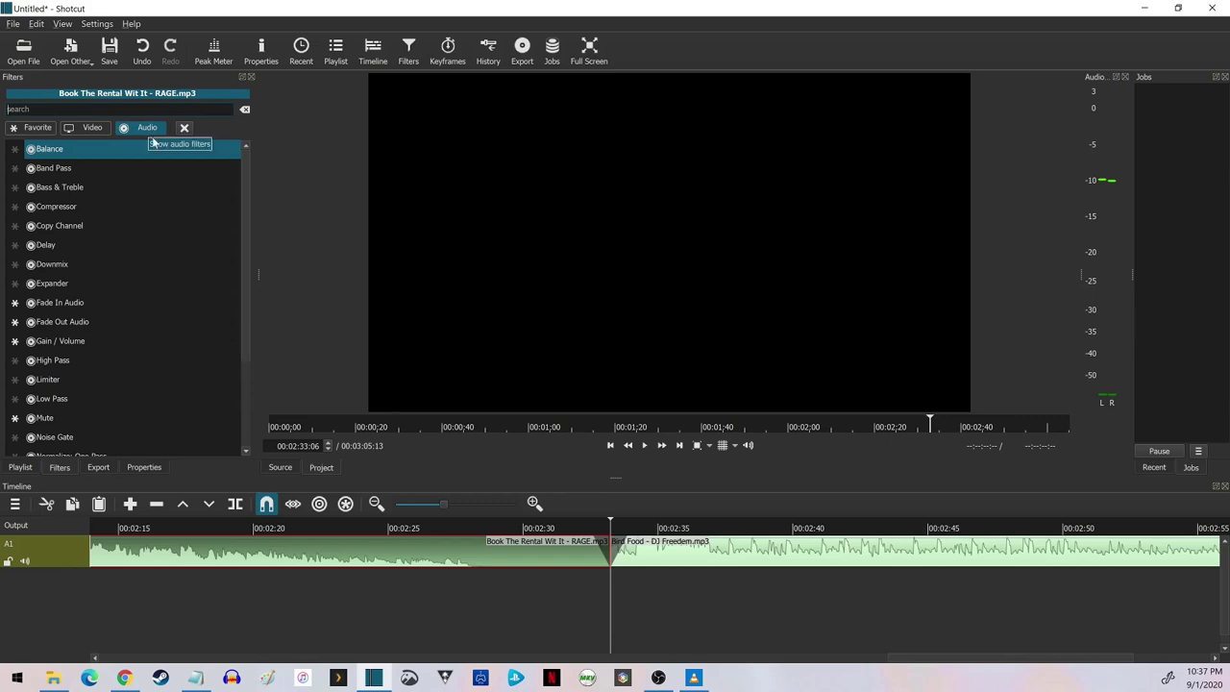
drag(242, 222, 238, 269)
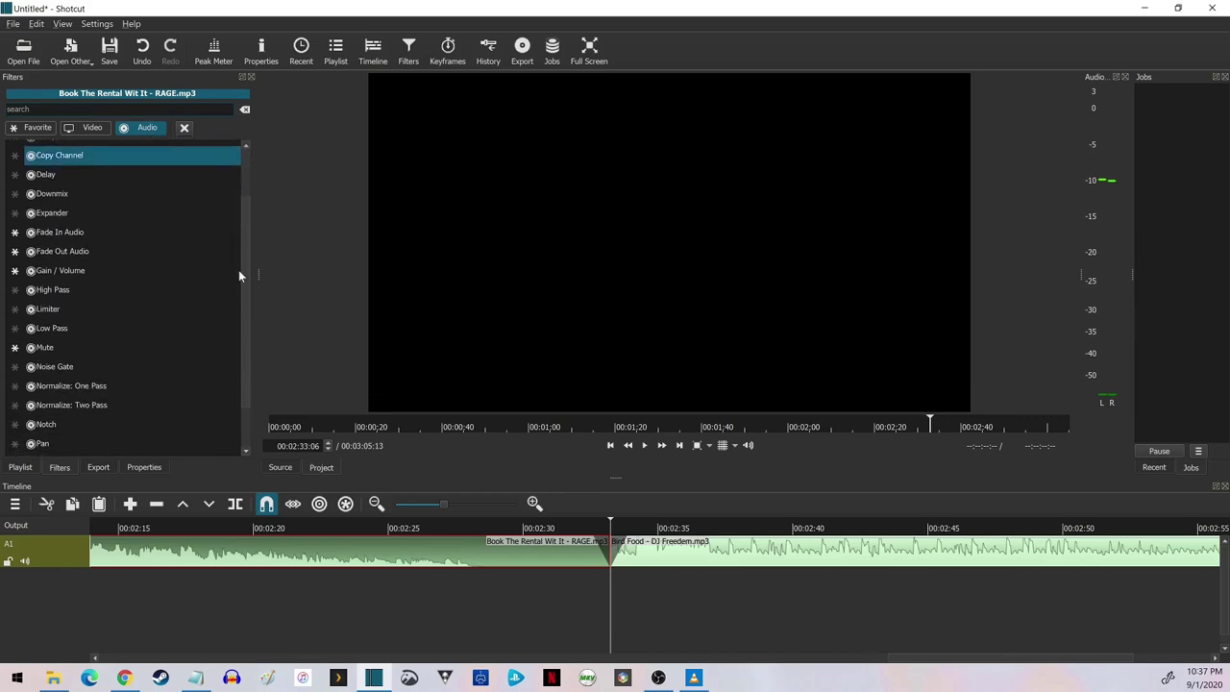
click(102, 270)
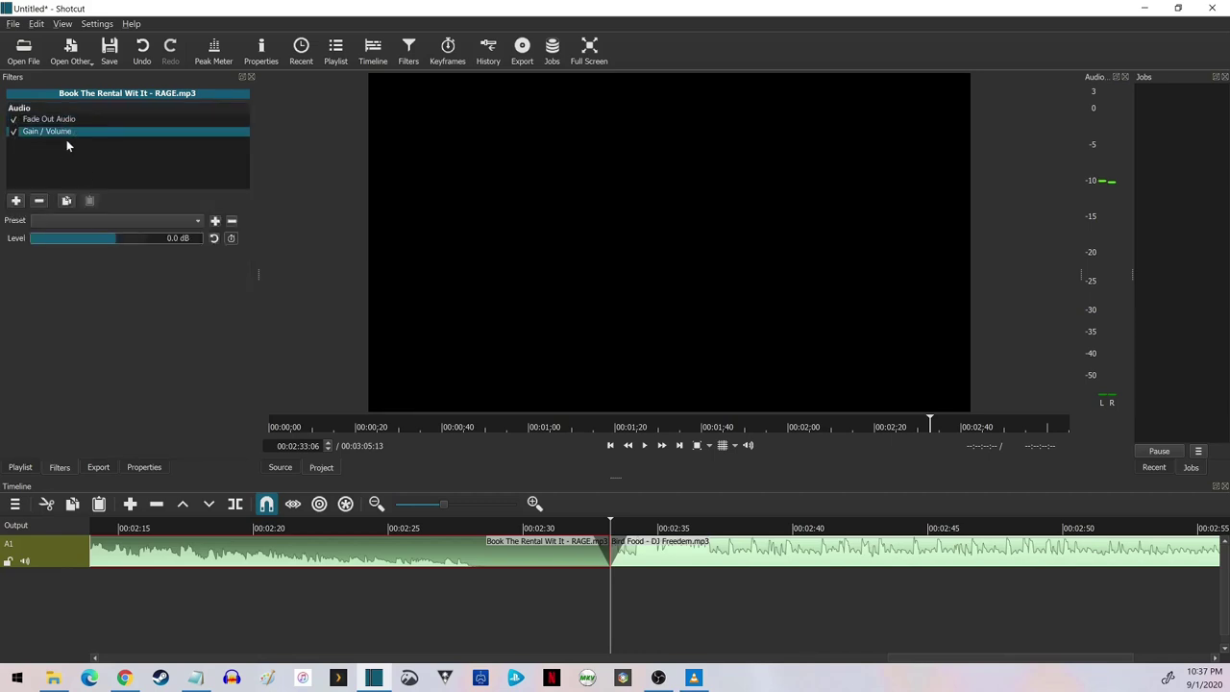
Step: Set the Gain / Volume filter's level to 3 dB
double_click(174, 237)
text(3)
key(Return)
click(170, 238)
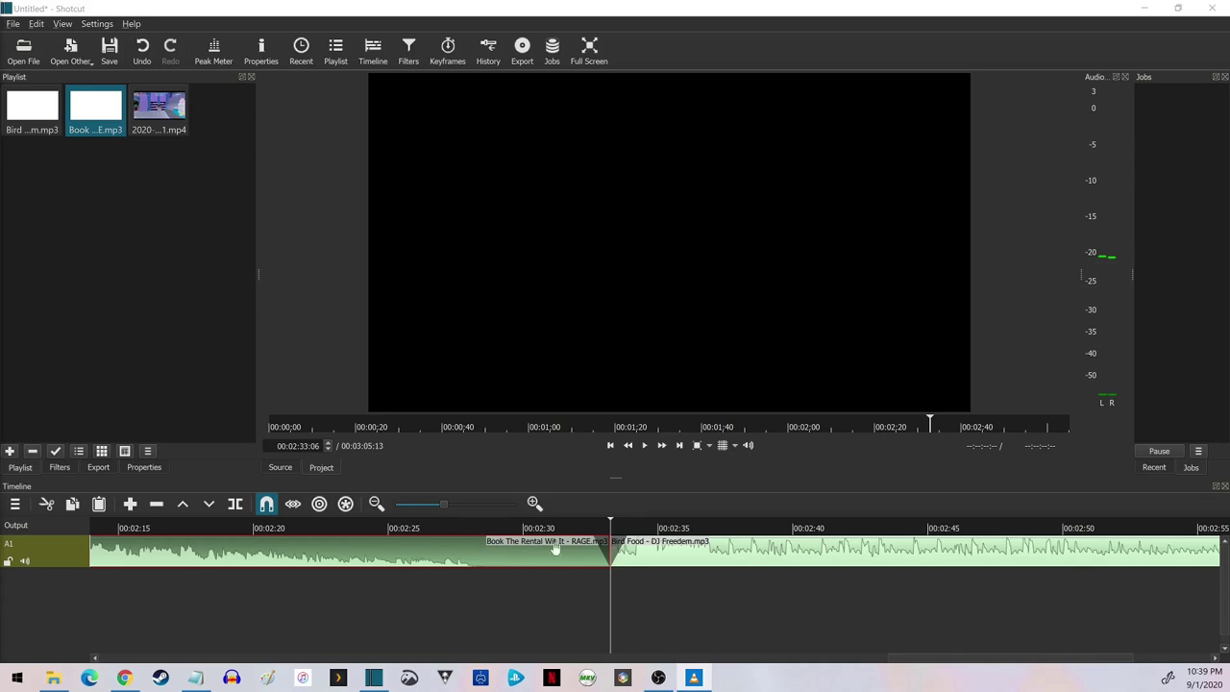
Step: Split the Book The Rental Wit It - RAGE.mp3 clip at 00:02:18:03 and select each of its two parts
click(168, 527)
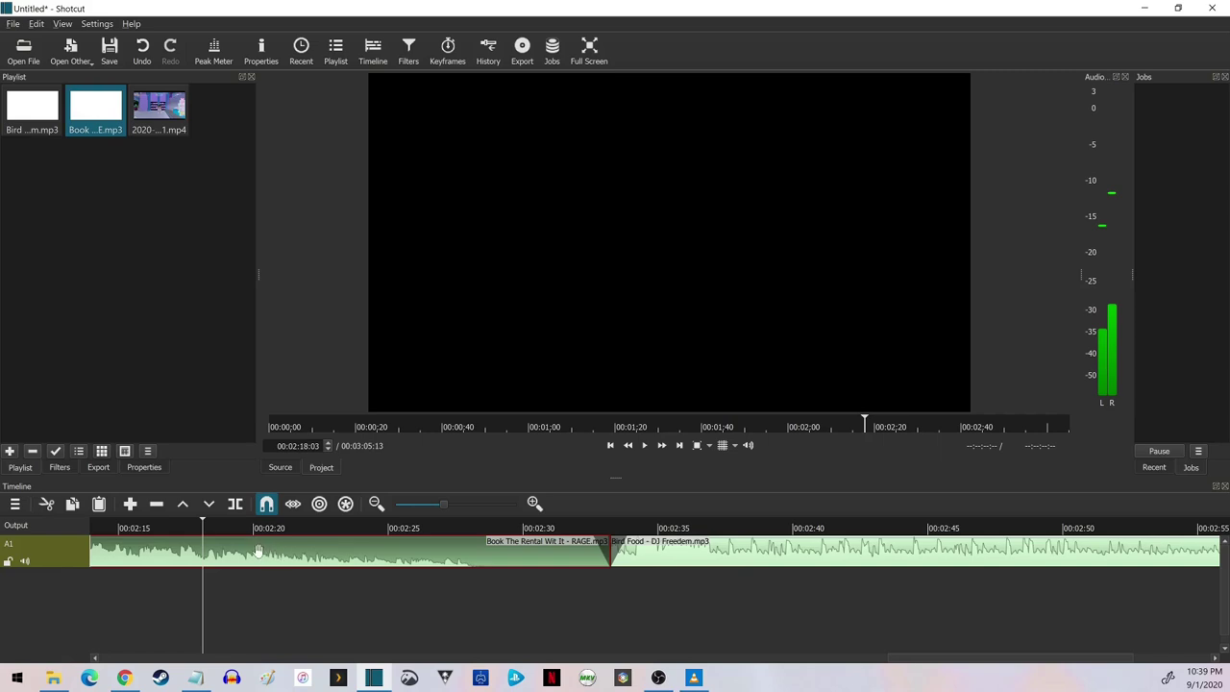
right_click(222, 542)
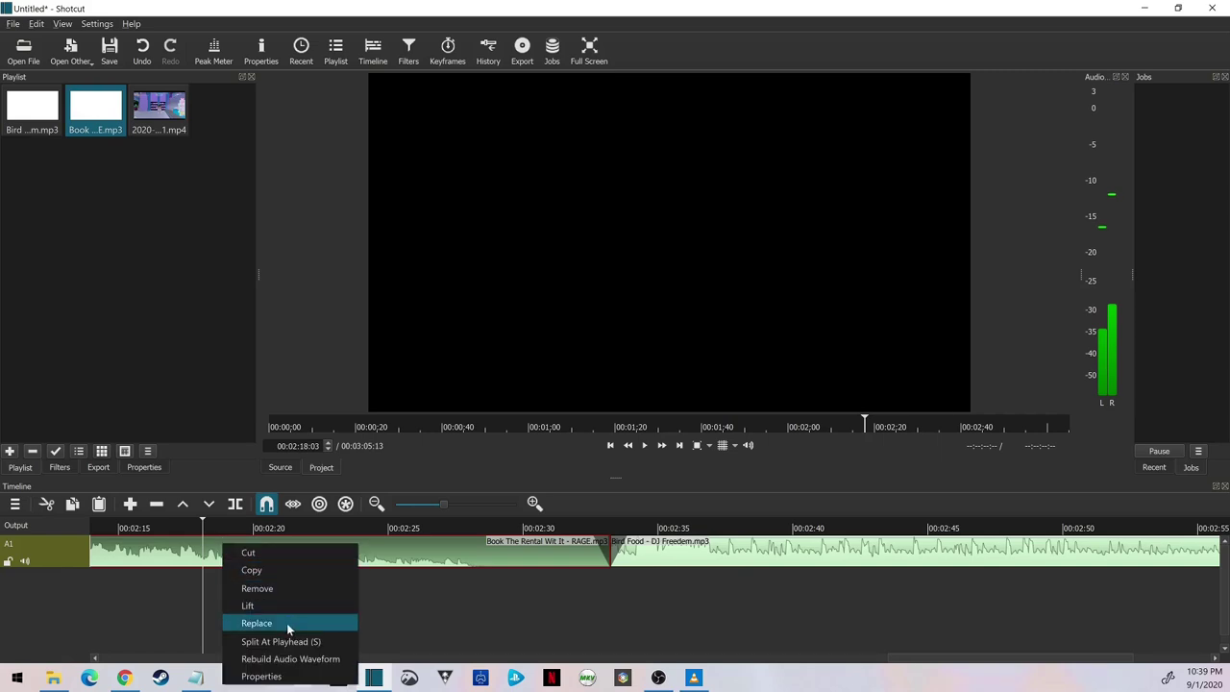
click(333, 641)
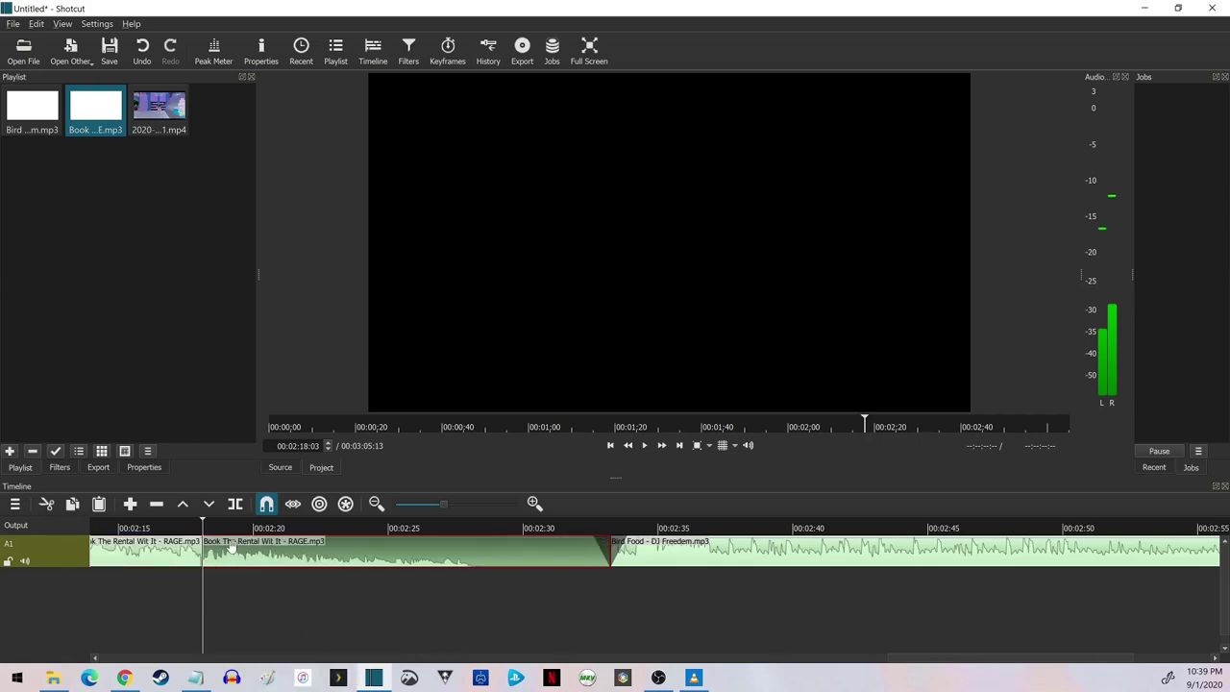
click(147, 550)
click(247, 554)
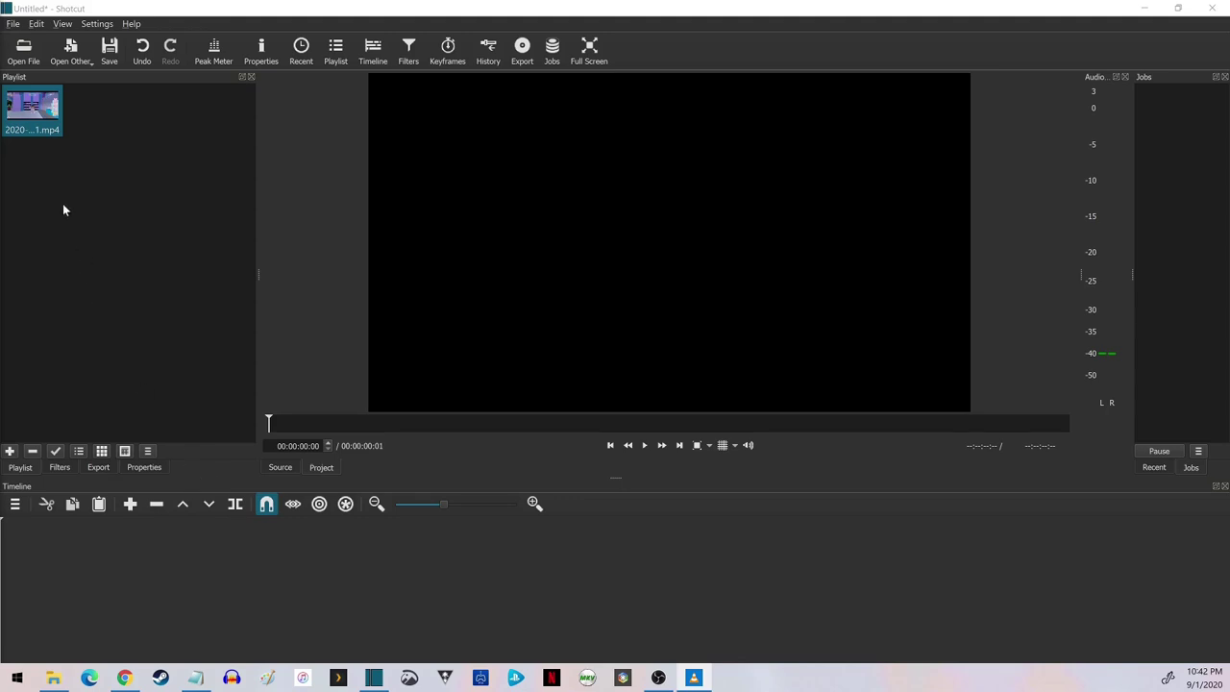
Step: Open the gameplay MP4 from the playlist, add an audio track and overwrite the clip onto it
double_click(42, 109)
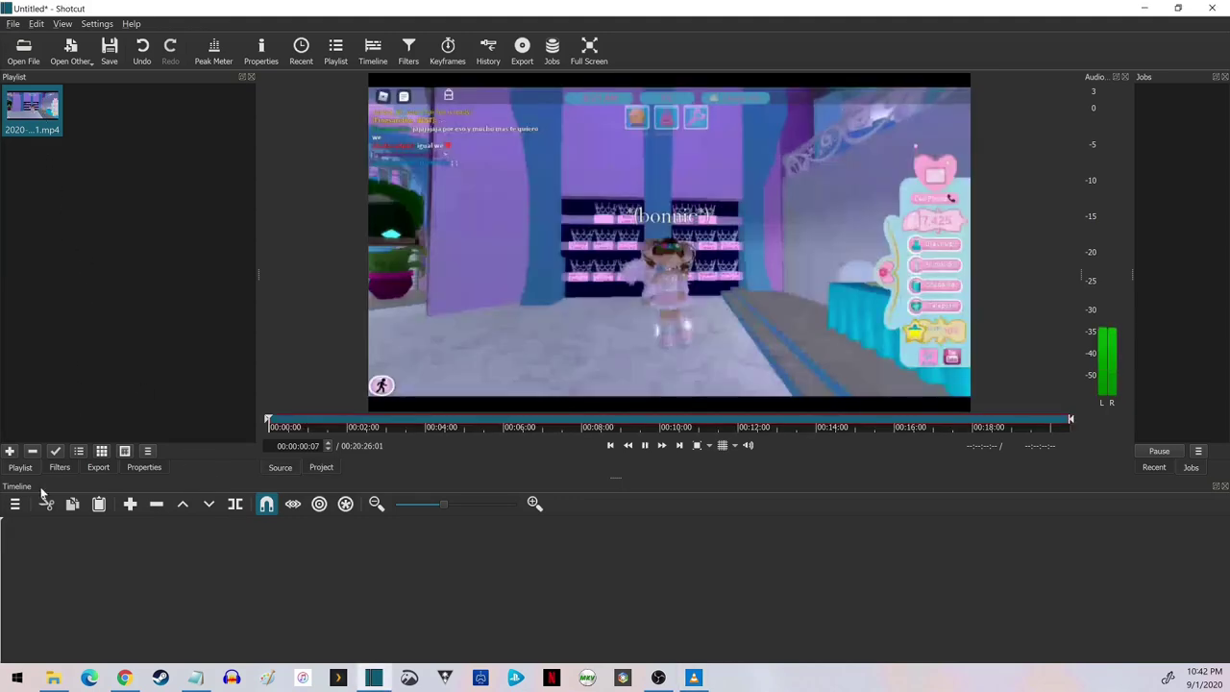
click(16, 507)
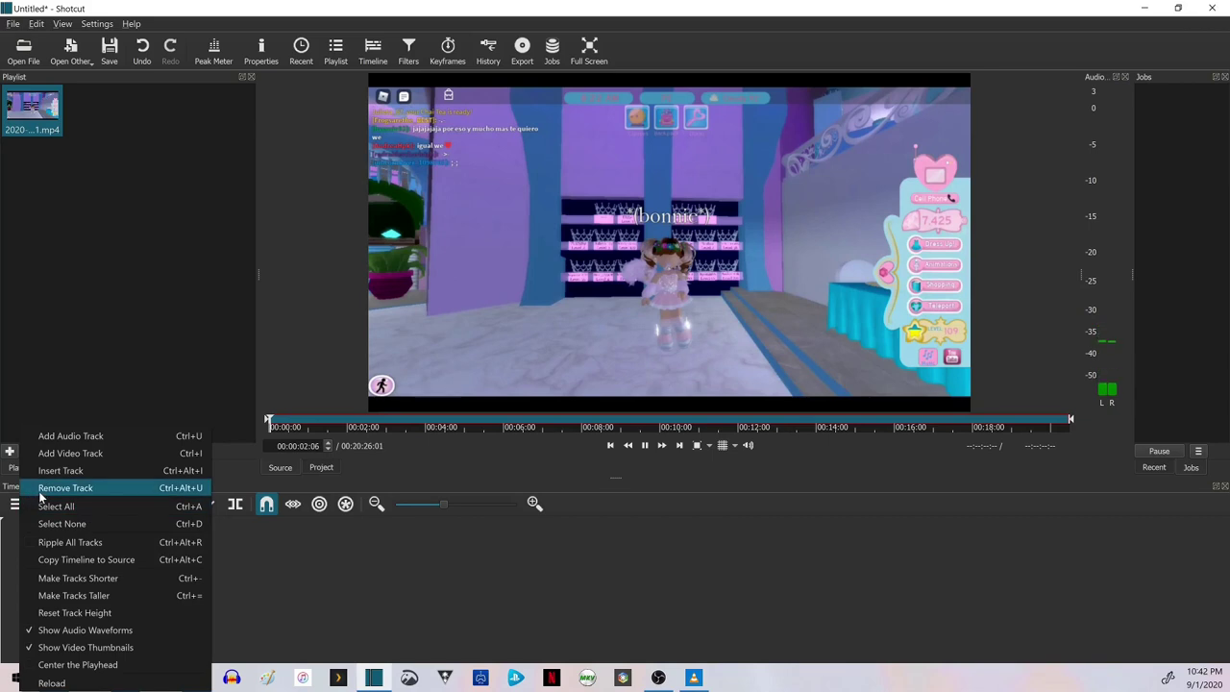
click(72, 438)
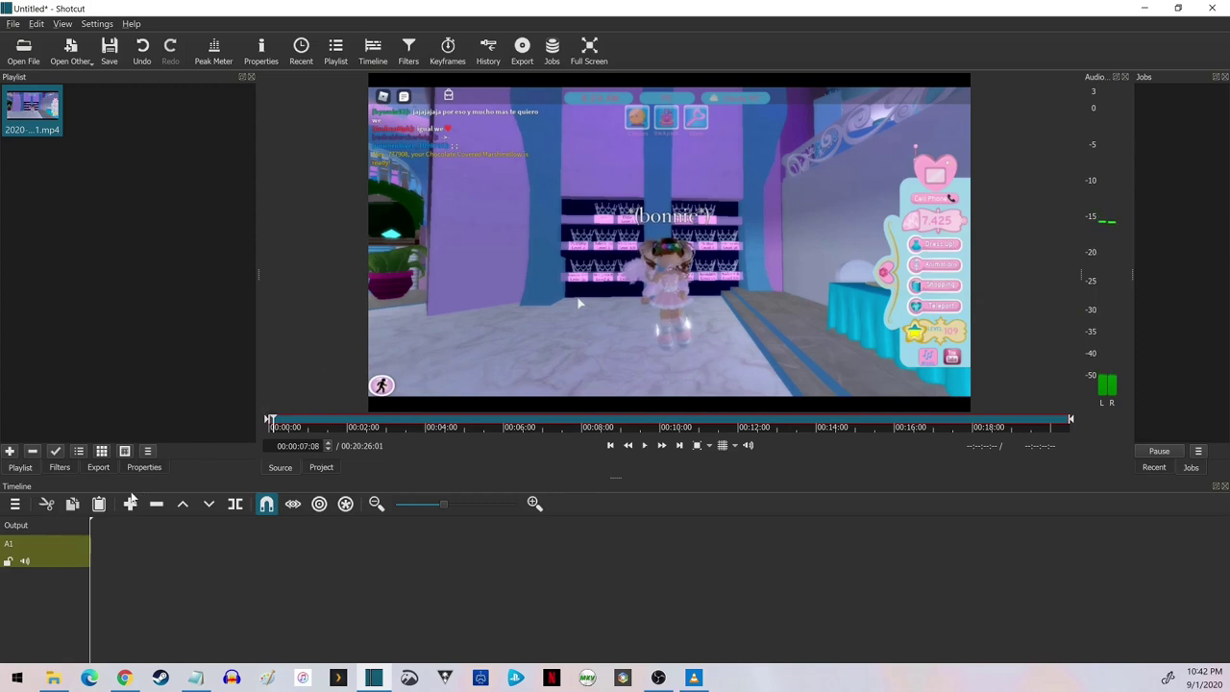
click(213, 510)
click(212, 507)
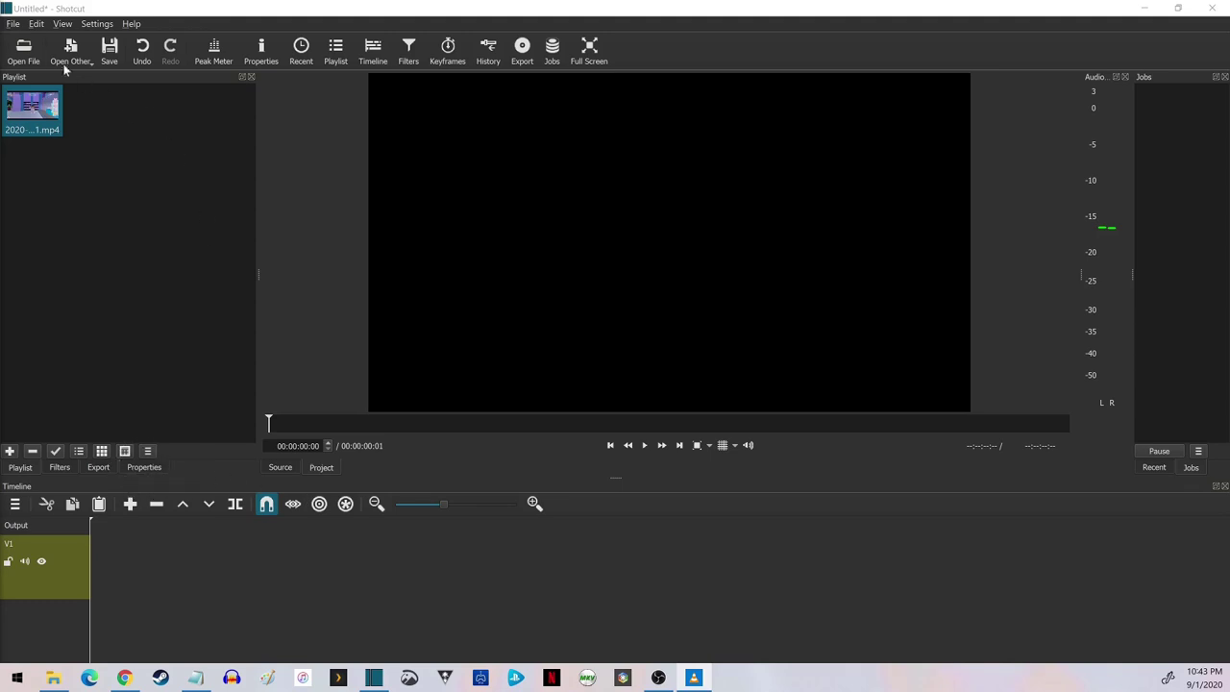
Step: Overwrite the 2020-08-18_16-34-31.mp4 clip onto video track V1 at the playhead
click(62, 23)
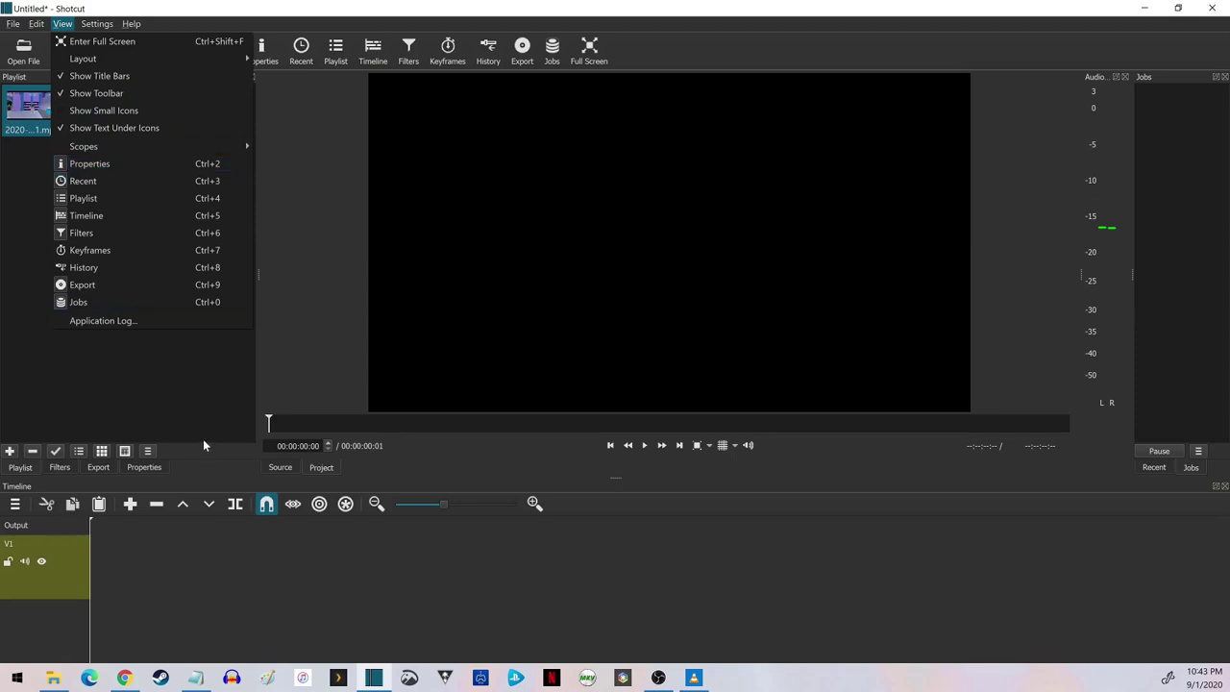
click(206, 471)
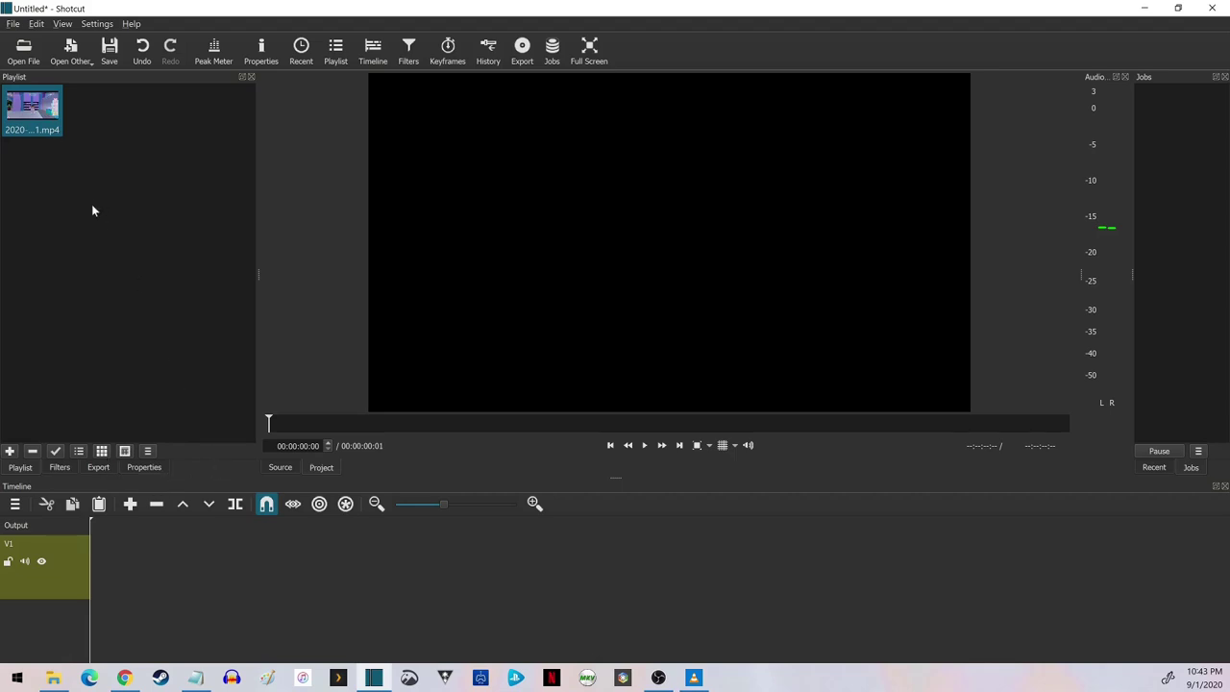
click(208, 505)
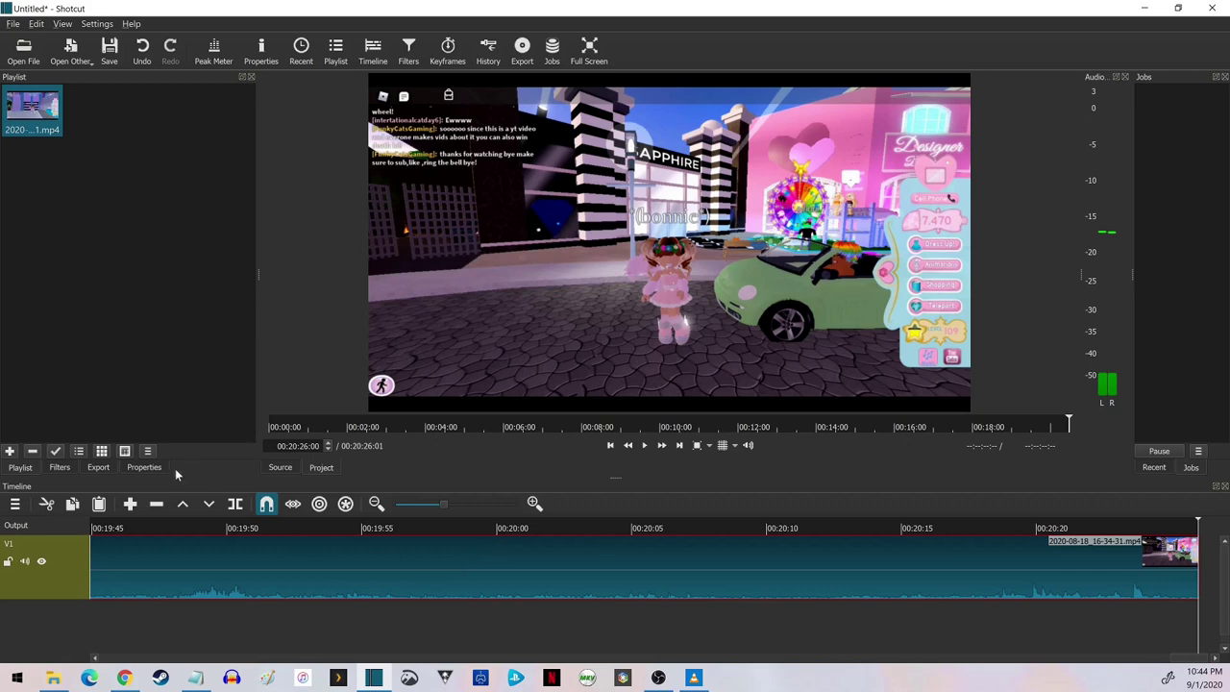
Step: Deselect the audio track of the 2020-08-18_16-34-31.mp4 clip in its properties so it carries no audio
click(146, 468)
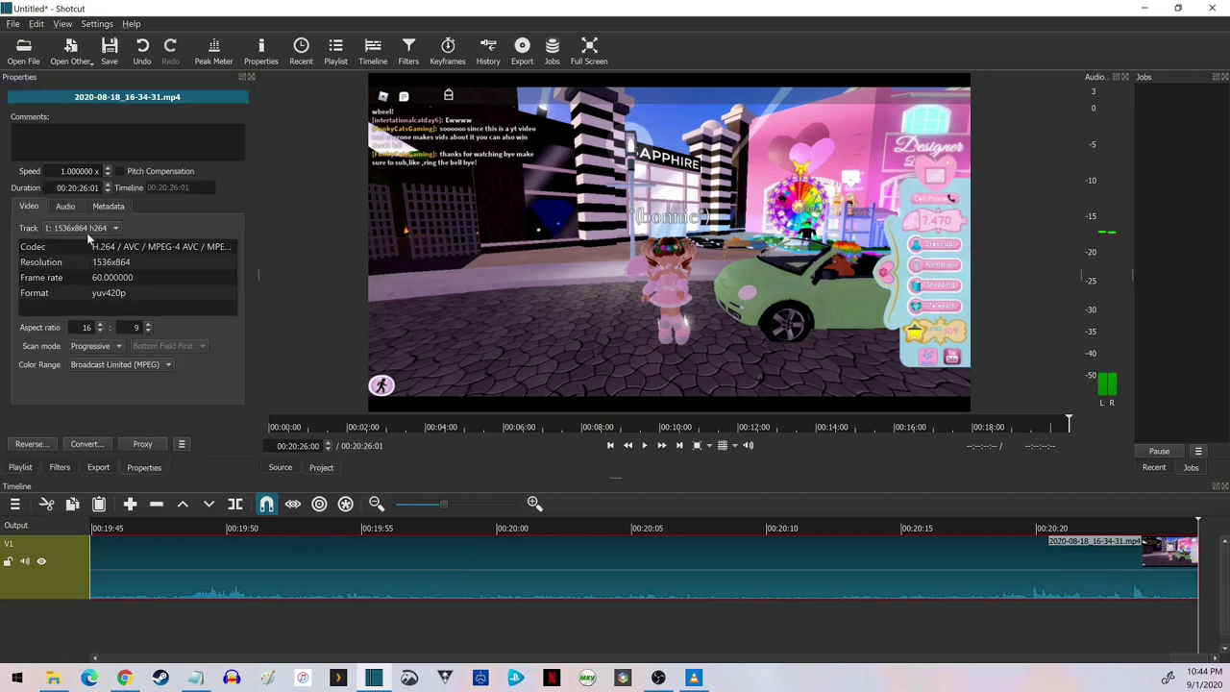
click(65, 207)
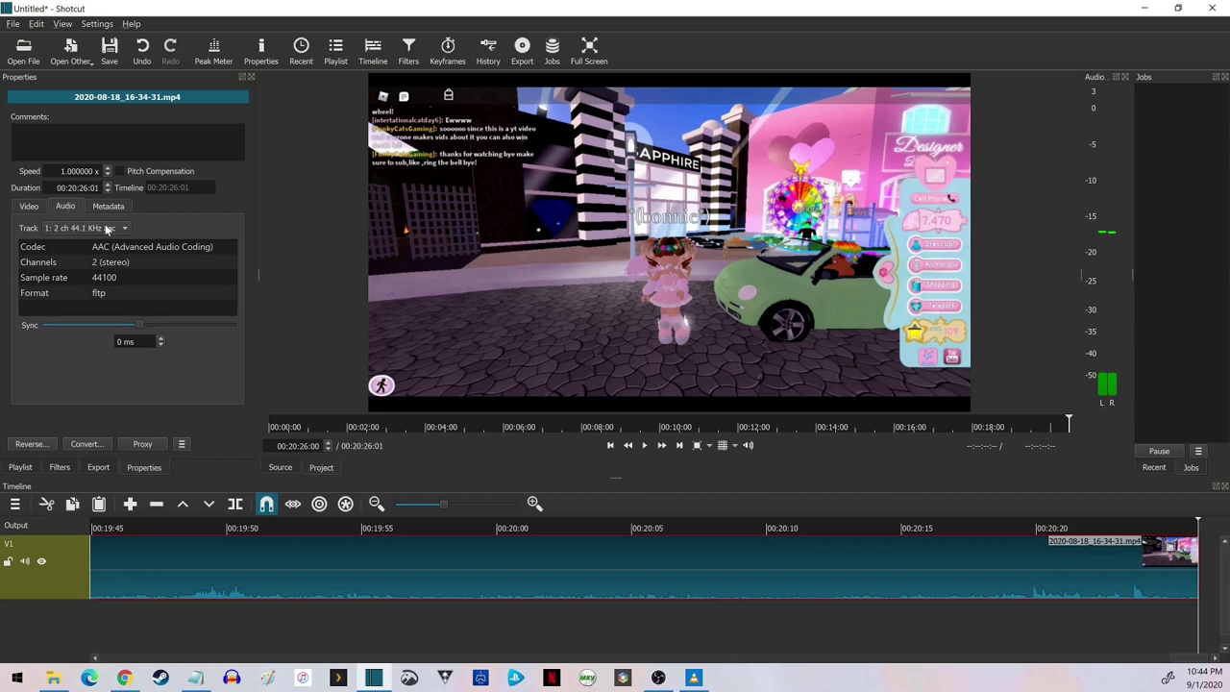
click(108, 229)
click(77, 215)
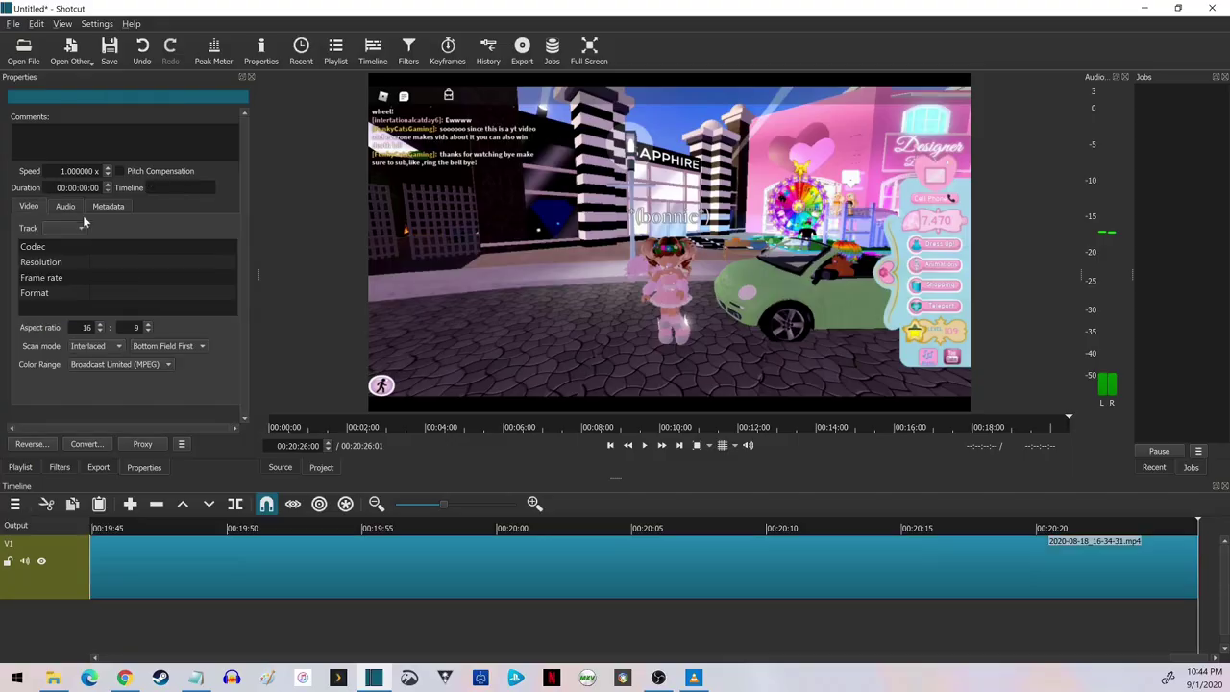